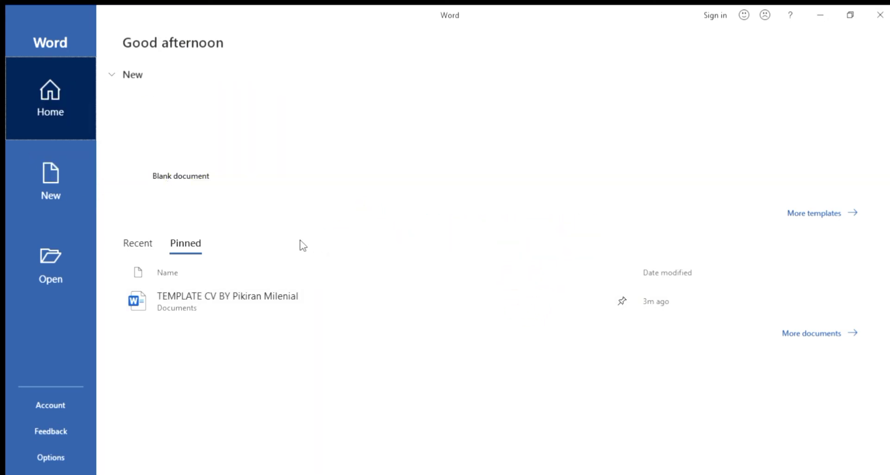
Open the pinned document TEMPLATE CV BY Pikiran Milenial and review its layout, from the photo circle and profile section to the final table rows.
{"action": "left_click", "coordinate": [209, 294]}
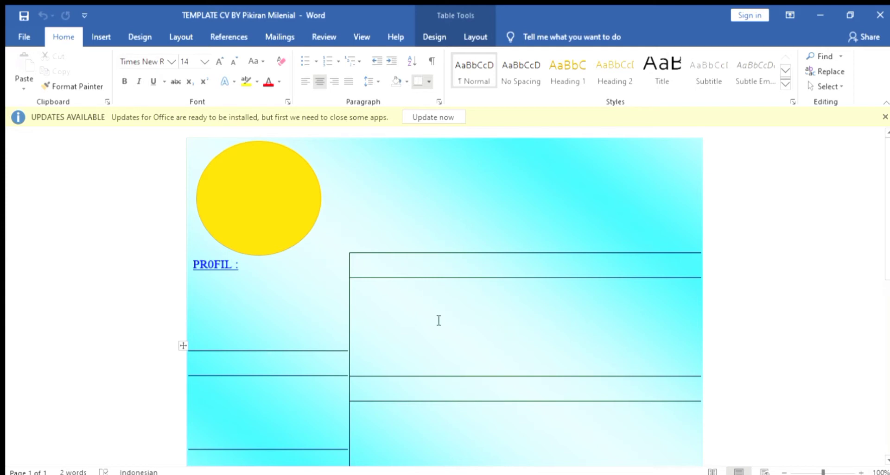
{"action": "scroll", "coordinate": [251, 270], "scroll_direction": "down", "scroll_amount": 3}
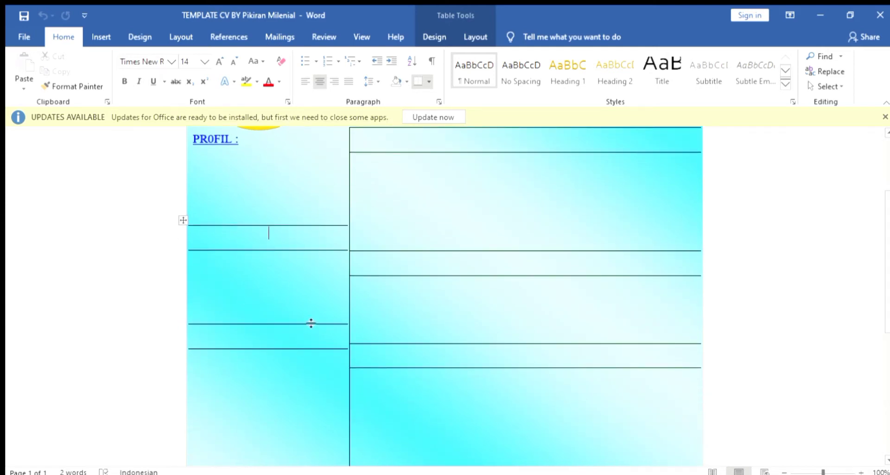
{"action": "scroll", "coordinate": [308, 246], "scroll_direction": "up", "scroll_amount": 2}
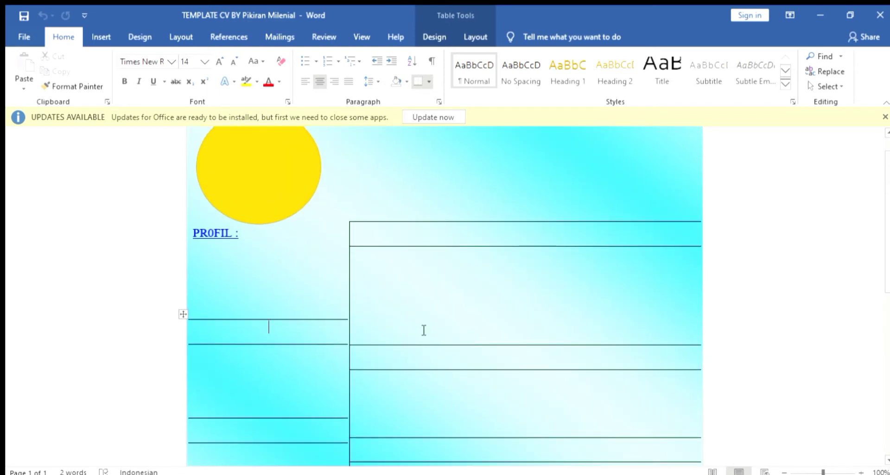
{"action": "scroll", "coordinate": [554, 294], "scroll_direction": "up", "scroll_amount": 1}
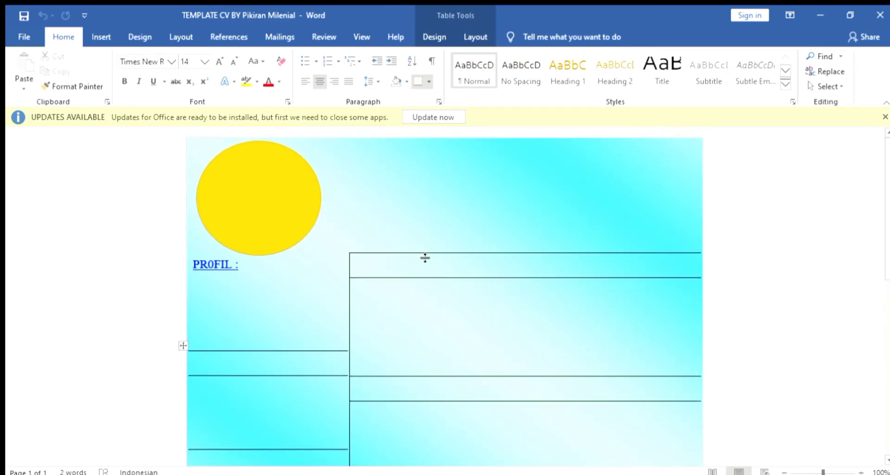
{"action": "scroll", "coordinate": [227, 221], "scroll_direction": "down", "scroll_amount": 1}
{"action": "scroll", "coordinate": [229, 221], "scroll_direction": "down", "scroll_amount": 1}
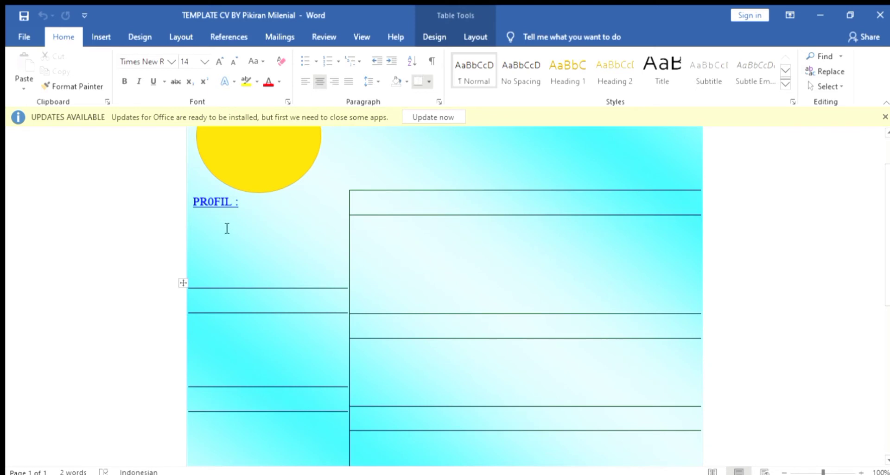
{"action": "scroll", "coordinate": [228, 229], "scroll_direction": "up", "scroll_amount": 2}
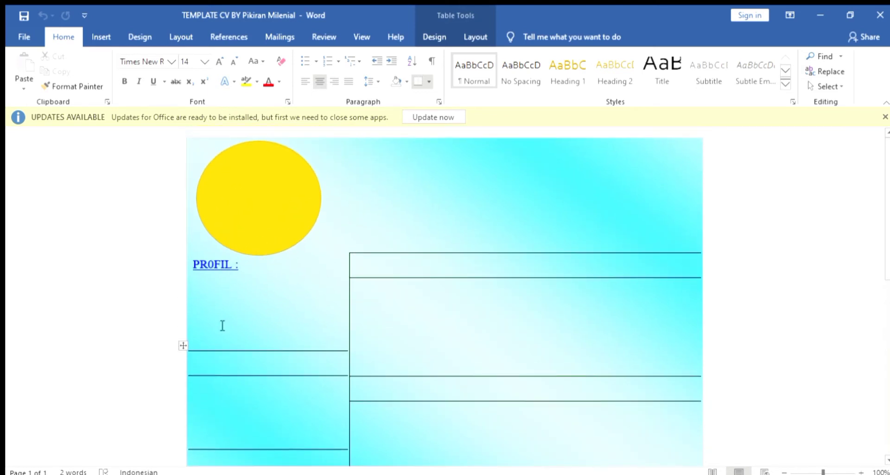
{"action": "scroll", "coordinate": [285, 327], "scroll_direction": "down", "scroll_amount": 3}
{"action": "scroll", "coordinate": [288, 274], "scroll_direction": "up", "scroll_amount": 3}
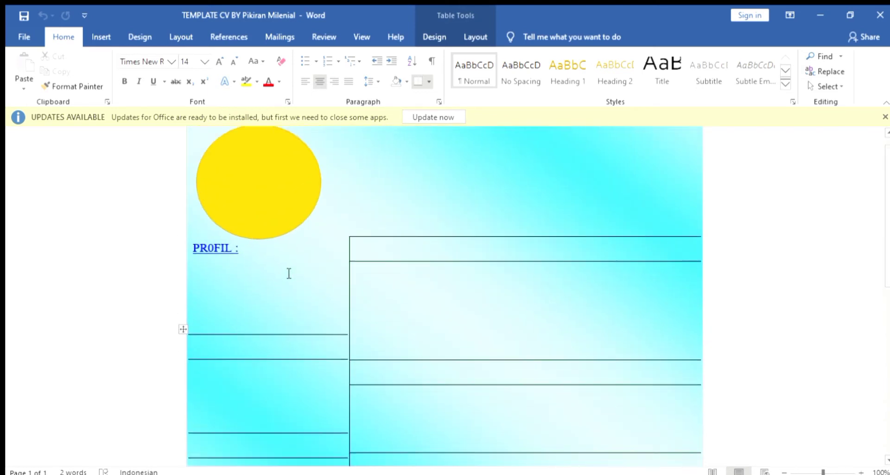
{"action": "scroll", "coordinate": [273, 218], "scroll_direction": "down", "scroll_amount": 5}
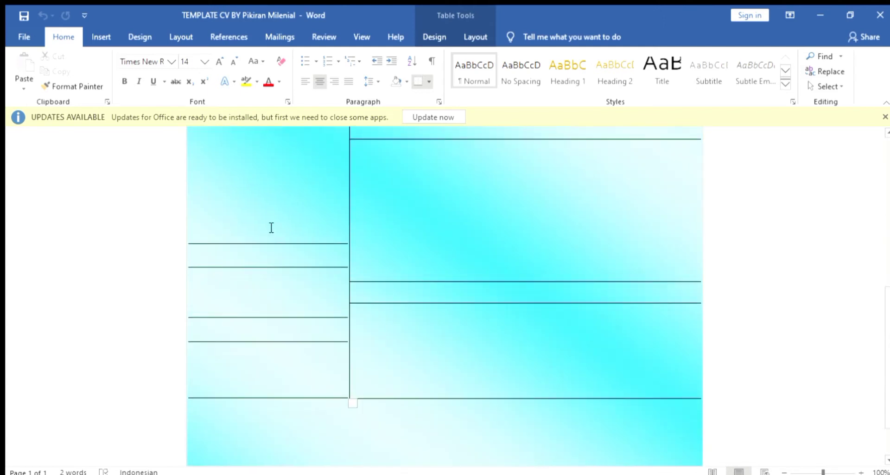
{"action": "scroll", "coordinate": [270, 229], "scroll_direction": "up", "scroll_amount": 6}
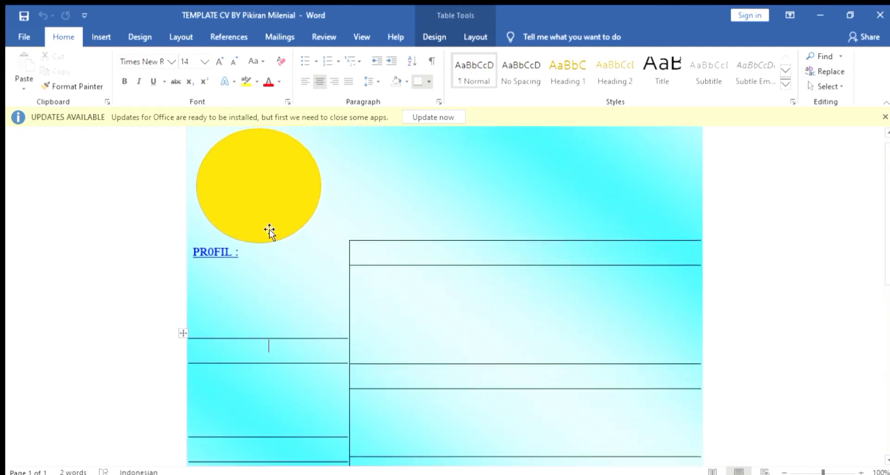
{"action": "left_click", "coordinate": [268, 223]}
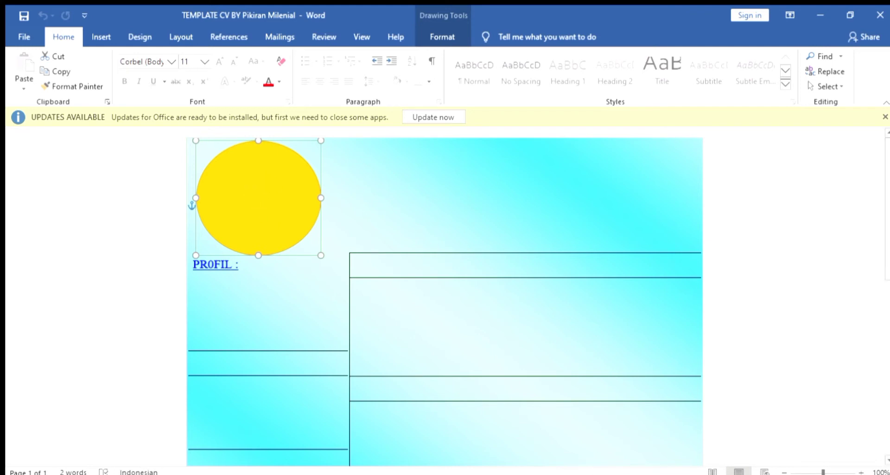
{"action": "left_click", "coordinate": [266, 292]}
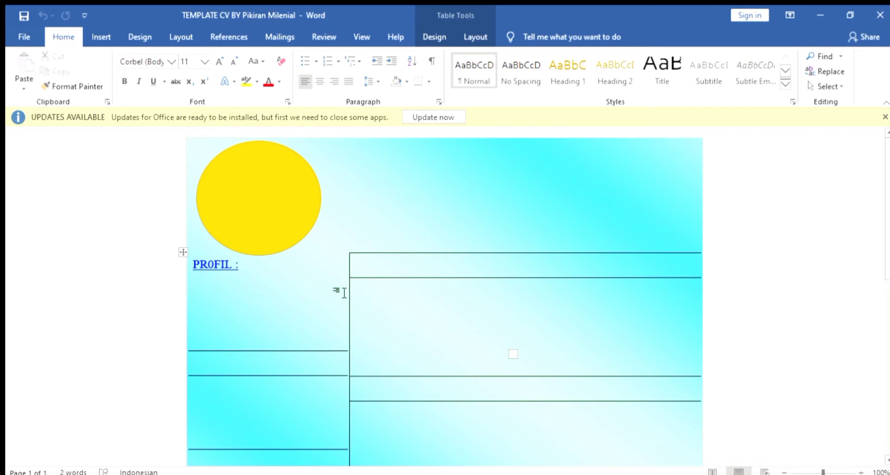
Enter the heading KONTAK in the row below the profile section and list WA, EMAIL, IG and DLL on separate lines beneath it.
{"action": "scroll", "coordinate": [344, 292], "scroll_direction": "down", "scroll_amount": 5}
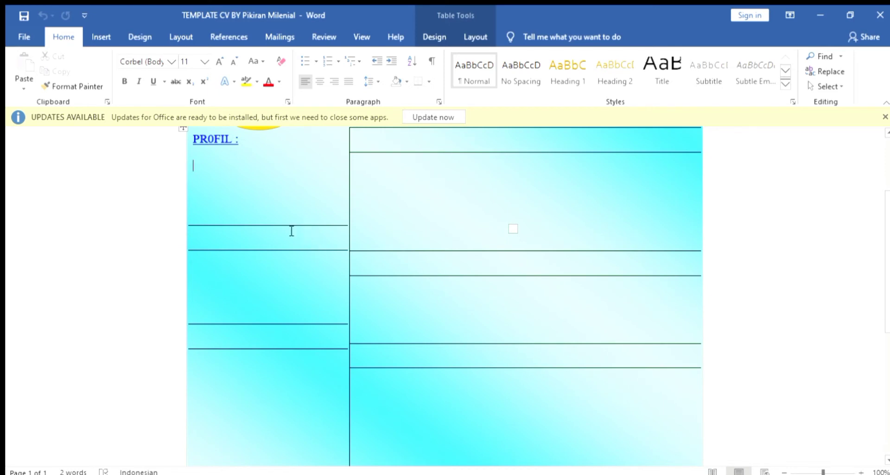
{"action": "left_click", "coordinate": [290, 236]}
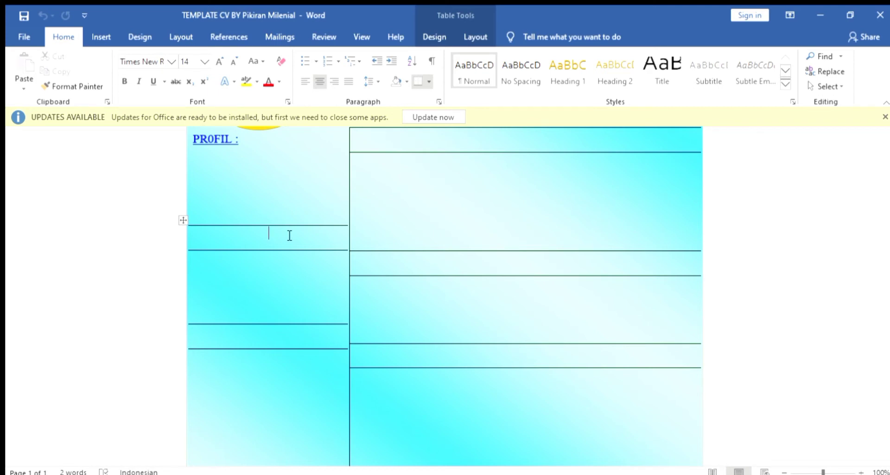
{"action": "type", "text": "KONTAK"}
{"action": "left_click", "coordinate": [269, 267]}
{"action": "type", "text": "WA "}
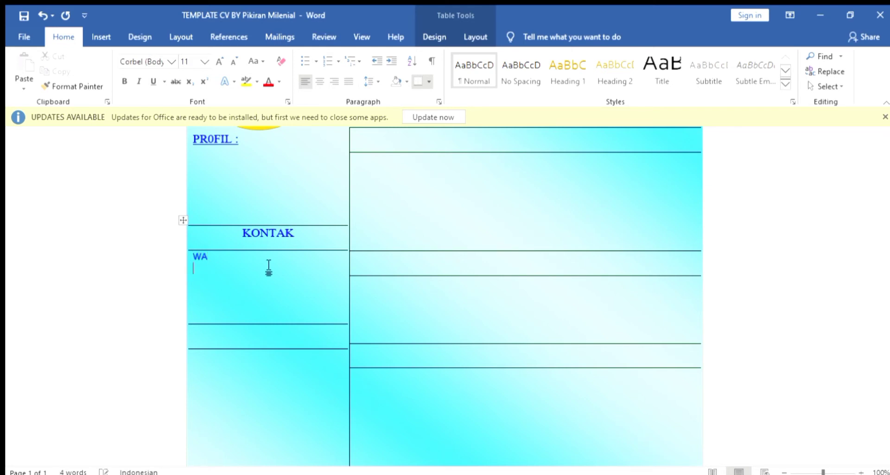
{"action": "type", "text": "EMAIL"}
{"action": "key", "text": "Return"}
{"action": "type", "text": "IG"}
{"action": "key", "text": "Return"}
{"action": "type", "text": "DLL"}
Enter the heading SKILL below the contact list and list PUBLIC SPEAKING, PROMOSI and DLL on separate lines beneath it.
{"action": "scroll", "coordinate": [267, 283], "scroll_direction": "down", "scroll_amount": 3}
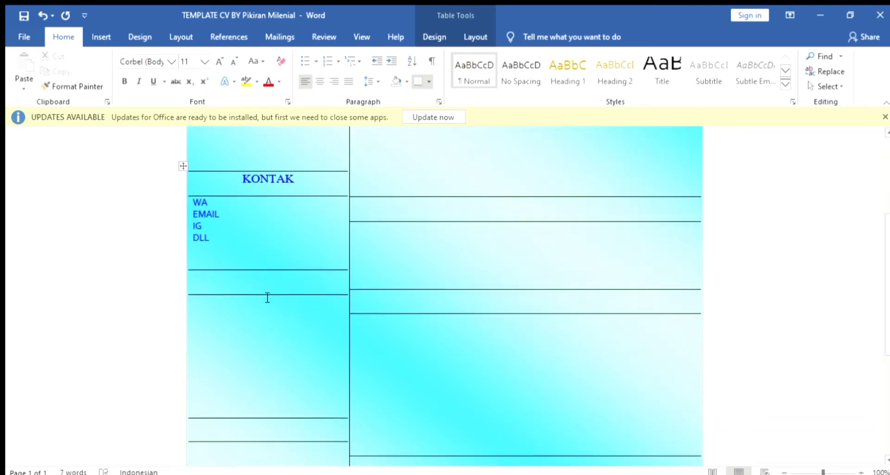
{"action": "left_click", "coordinate": [270, 277]}
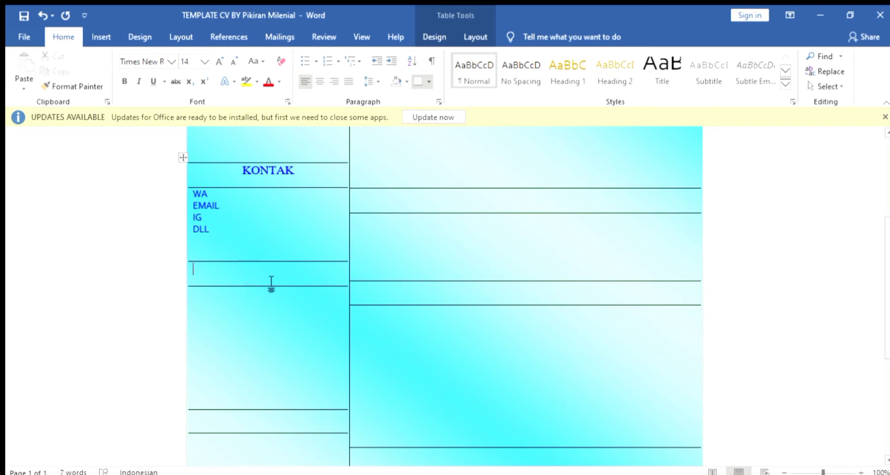
{"action": "type", "text": "SKILL"}
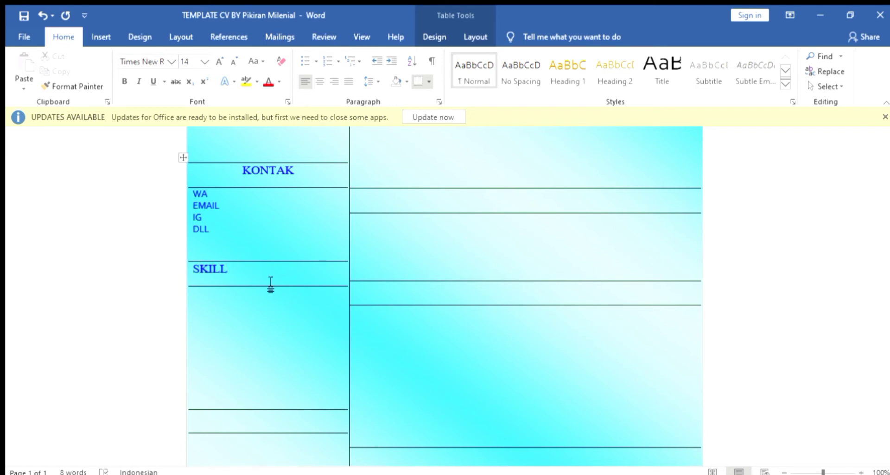
{"action": "left_click", "coordinate": [219, 301]}
{"action": "type", "text": "PUBLIC SP"}
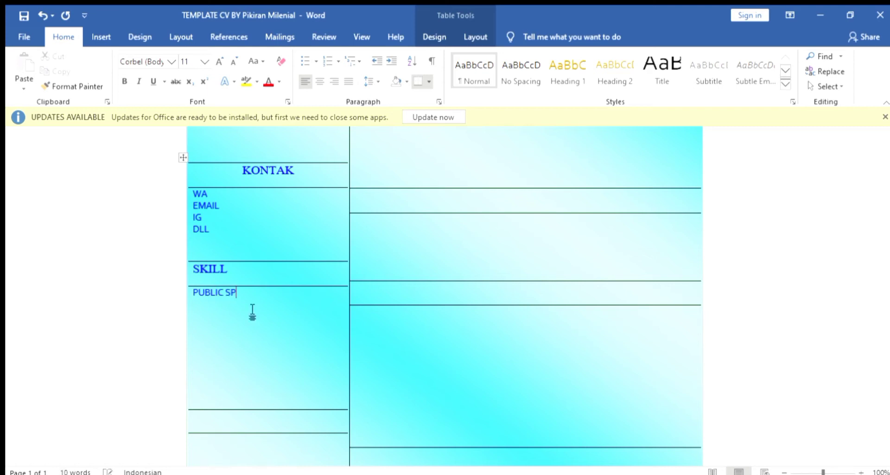
{"action": "type", "text": "EAKING "}
{"action": "type", "text": "PROMO"}
{"action": "type", "text": "SI"}
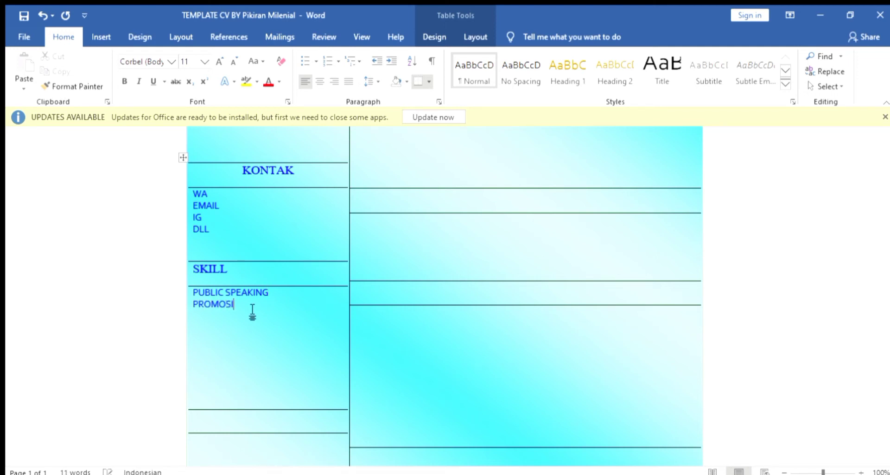
{"action": "key", "text": "Return"}
{"action": "type", "text": "DLL"}
Fill the next two narrow heading rows below the skill list with HOBBY and BAHASA.
{"action": "scroll", "coordinate": [250, 310], "scroll_direction": "up", "scroll_amount": 1}
{"action": "scroll", "coordinate": [252, 314], "scroll_direction": "down", "scroll_amount": 3}
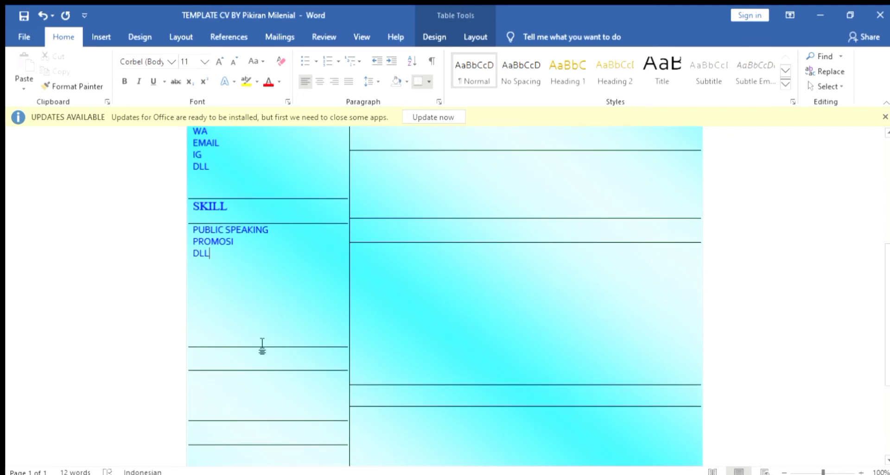
{"action": "left_click", "coordinate": [247, 355]}
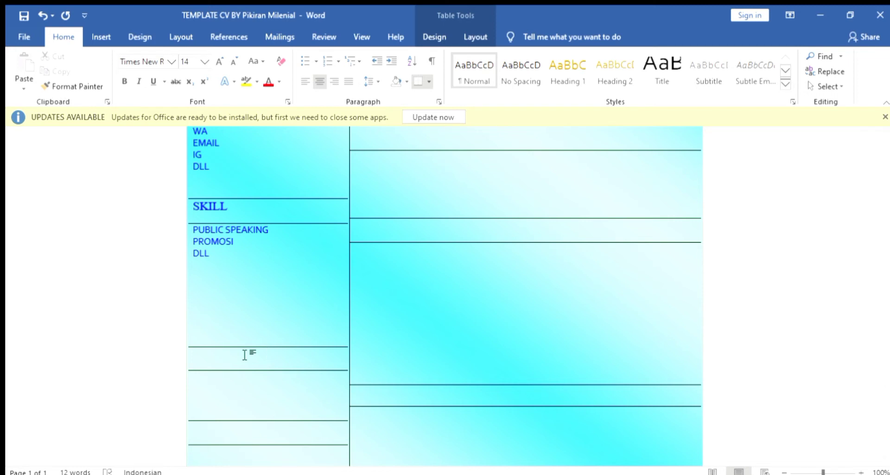
{"action": "type", "text": "HOBBY"}
{"action": "type", "text": "OBBY"}
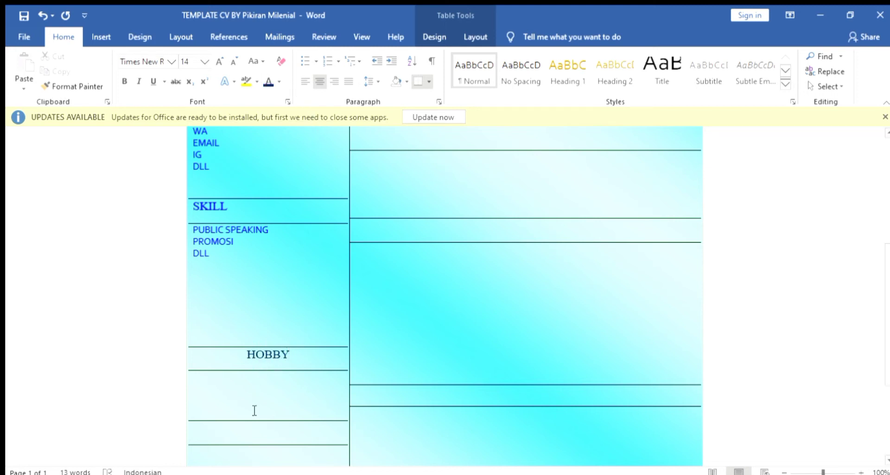
{"action": "left_click", "coordinate": [238, 435]}
{"action": "type", "text": "BAHASA"}
Enter the heading REFERENSI in the area below the last bordered row of the CV table.
{"action": "scroll", "coordinate": [295, 392], "scroll_direction": "down", "scroll_amount": 3}
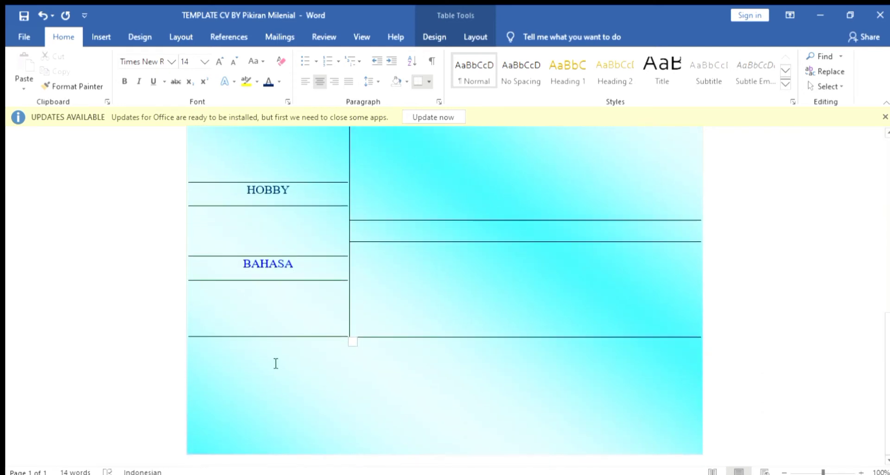
{"action": "left_click", "coordinate": [272, 358]}
{"action": "type", "text": "RE"}
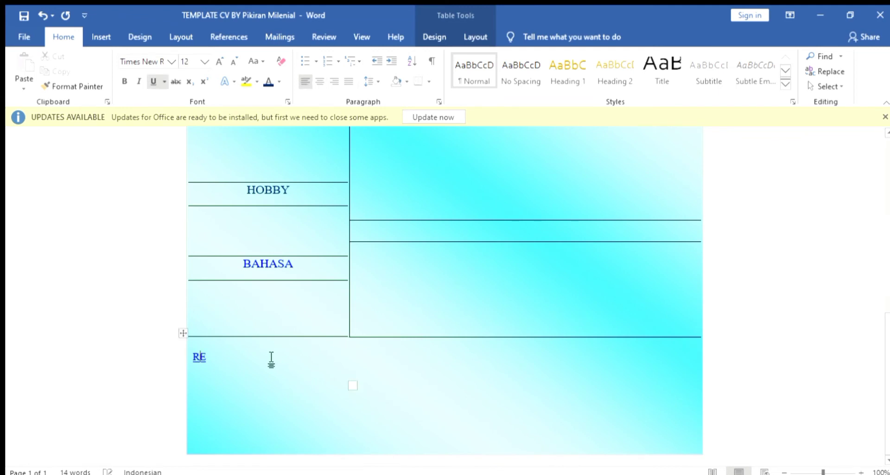
{"action": "type", "text": "FERE"}
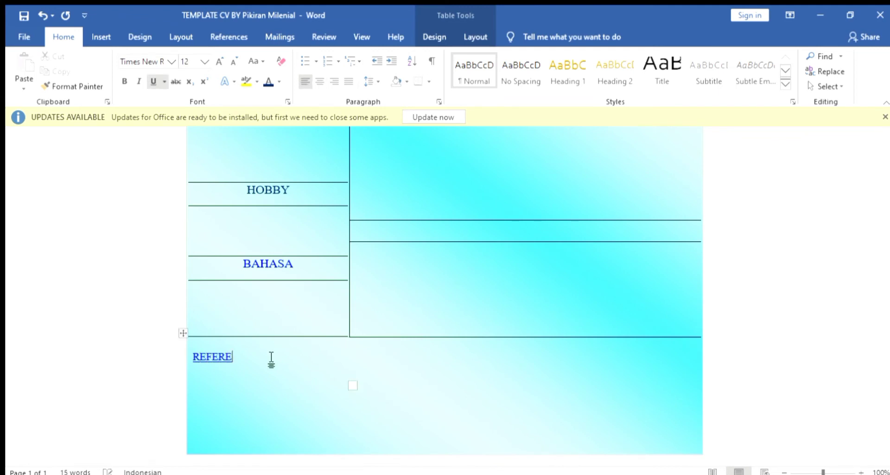
{"action": "type", "text": "NSI"}
List BAHASA INGGRIS and DLL on separate lines in the cell beneath the BAHASA heading.
{"action": "scroll", "coordinate": [263, 269], "scroll_direction": "up", "scroll_amount": 1}
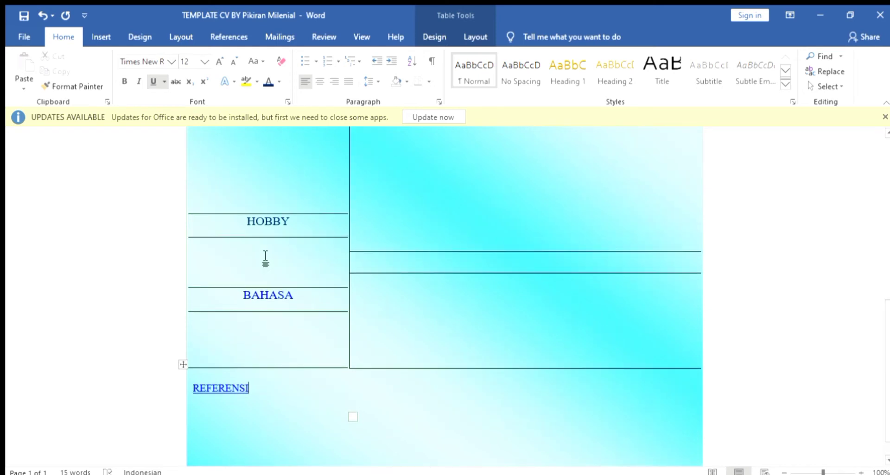
{"action": "left_click", "coordinate": [260, 256]}
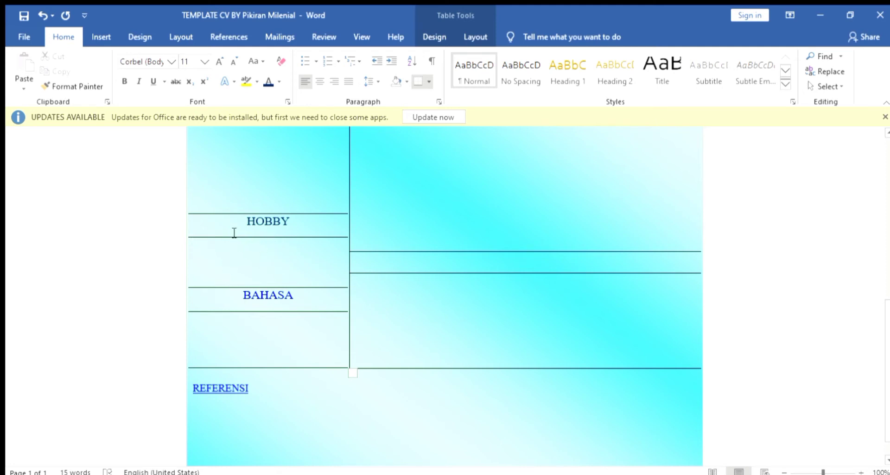
{"action": "scroll", "coordinate": [242, 294], "scroll_direction": "down", "scroll_amount": 1}
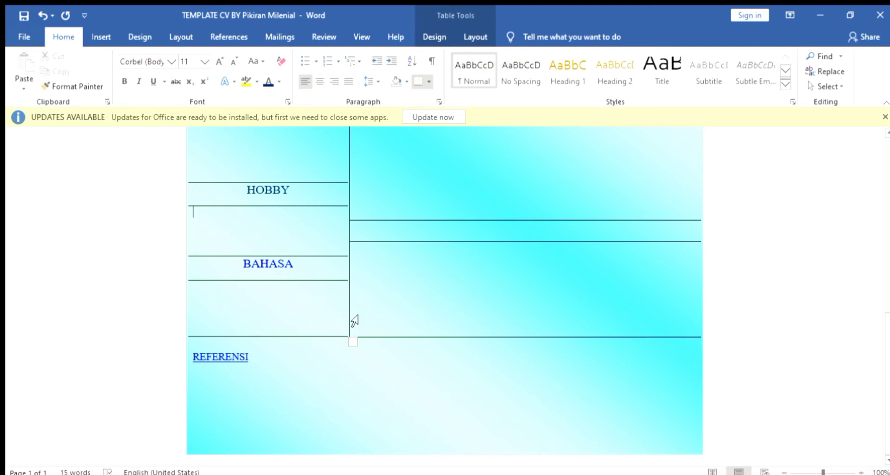
{"action": "left_click", "coordinate": [268, 296]}
{"action": "type", "text": "BA"}
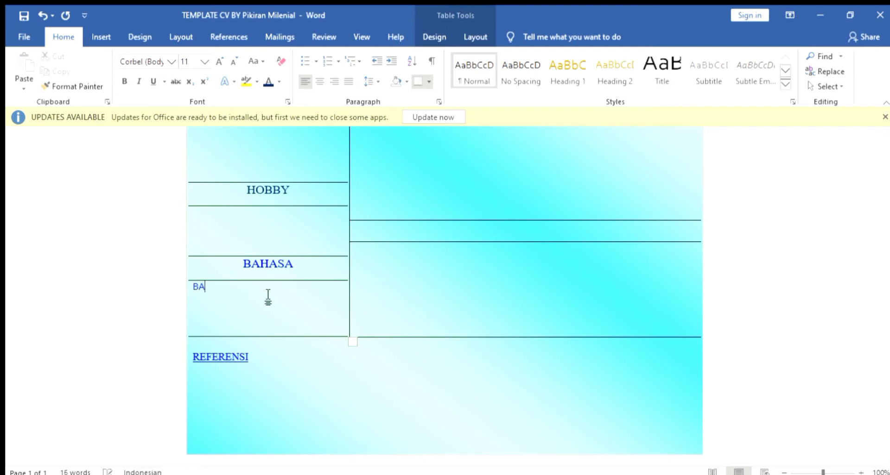
{"action": "type", "text": "HASA INGGRIS"}
{"action": "key", "text": "Return"}
{"action": "type", "text": "DLL"}
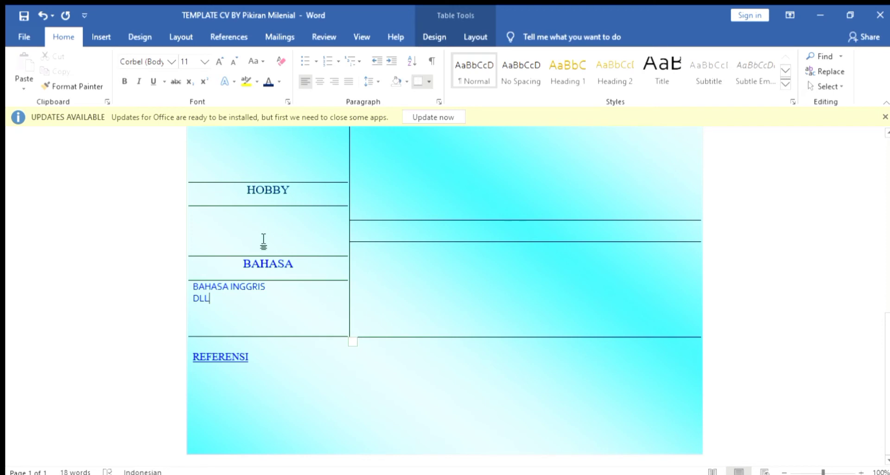
Enter the applicant's name beside the yellow circle, with STAFF PEMASARAN on the line below and the placeholder YYYYYYY after a blank line.
{"action": "left_click", "coordinate": [287, 360]}
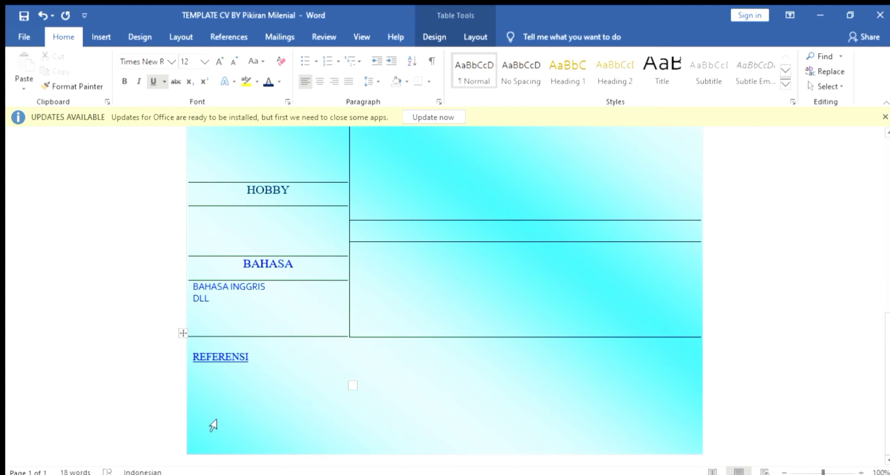
{"action": "scroll", "coordinate": [301, 358], "scroll_direction": "up", "scroll_amount": 10}
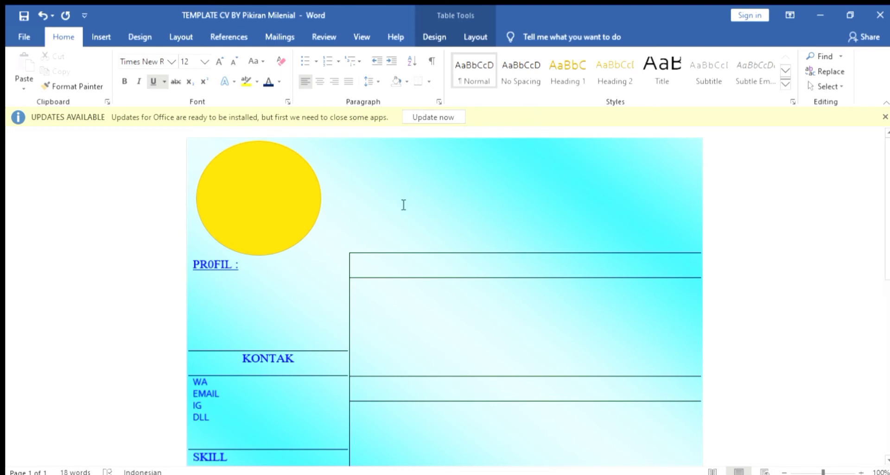
{"action": "left_click", "coordinate": [422, 177]}
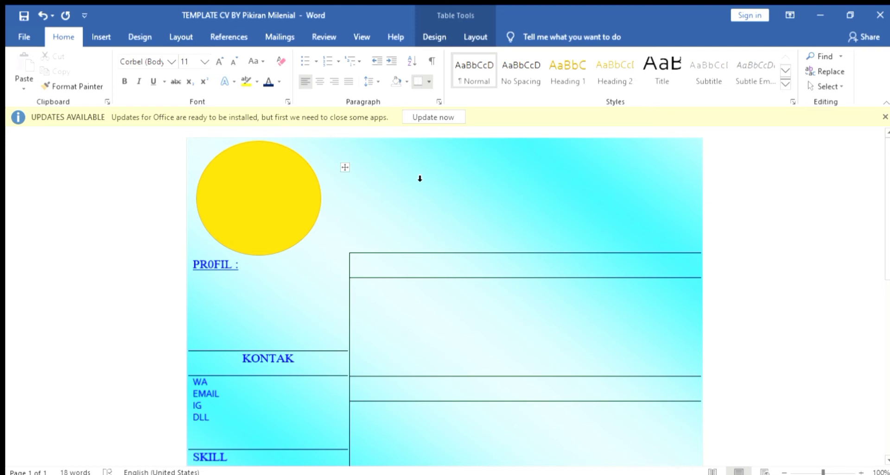
{"action": "type", "text": "MR"}
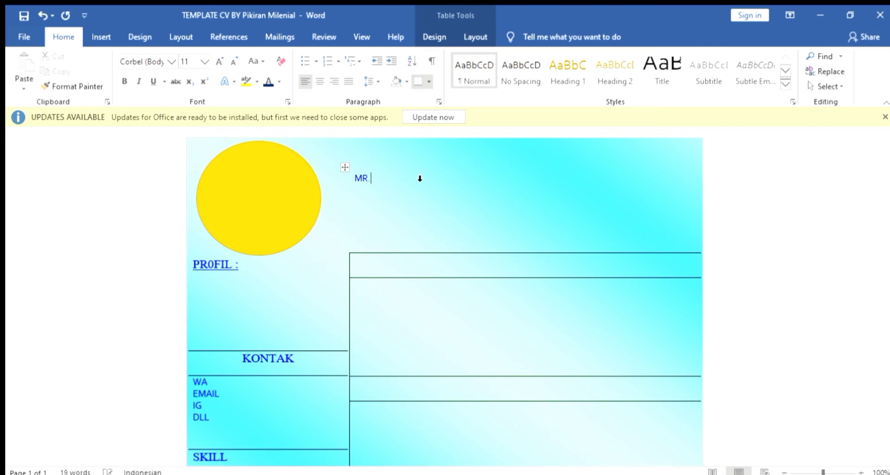
{"action": "type", "text": ".PM"}
{"action": "key", "text": "Return"}
{"action": "type", "text": "STAFF PEMAS"}
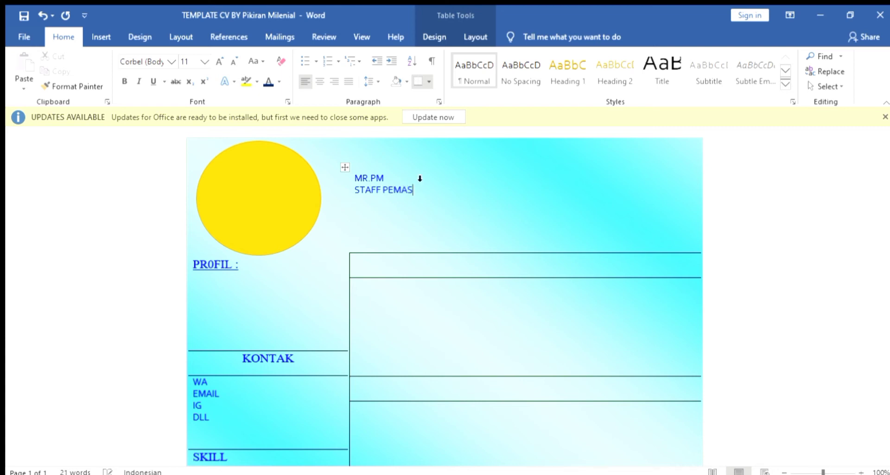
{"action": "type", "text": "ARAM"}
{"action": "key", "text": "BackSpace"}
{"action": "type", "text": "N"}
{"action": "left_click", "coordinate": [425, 230]}
{"action": "type", "text": "YYYYYYY"}
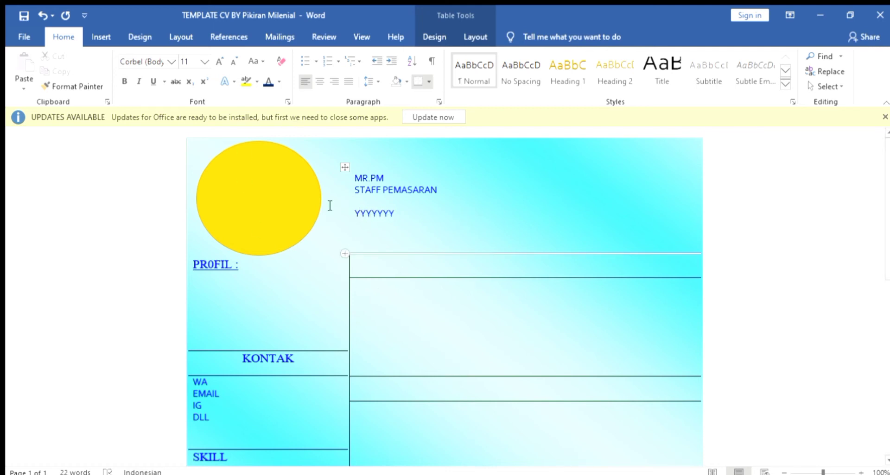
Enter the heading PENGALAMAN KERJA / MAGANG in the first narrow row of the wide column.
{"action": "left_click", "coordinate": [412, 265]}
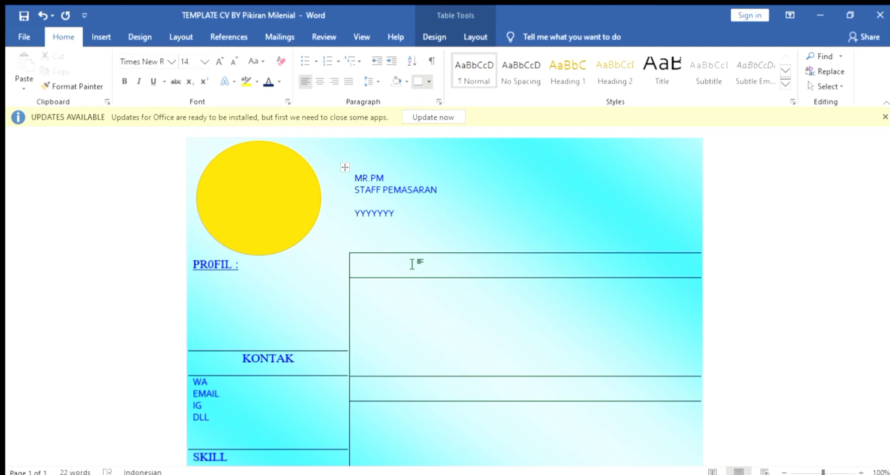
{"action": "type", "text": "PENGALAMA"}
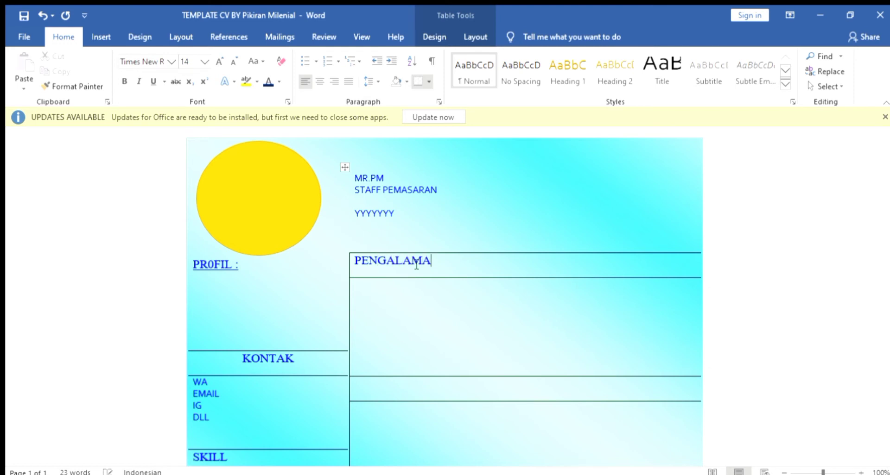
{"action": "type", "text": "N KERJA / MAG"}
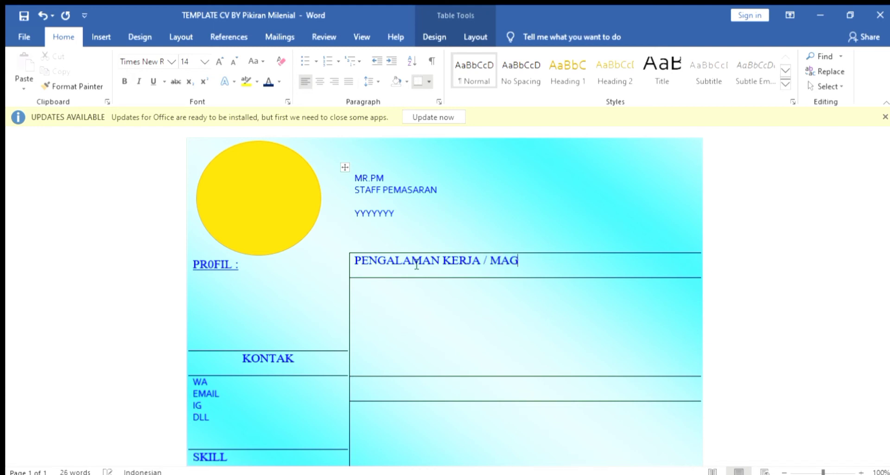
{"action": "type", "text": "ANG"}
Enter PT.NUSA INDAH (PERDAGANGAN)6 BULAN in the cell beneath the work experience heading, with JOB/PENCAPAIAN on the following line.
{"action": "left_click", "coordinate": [388, 297]}
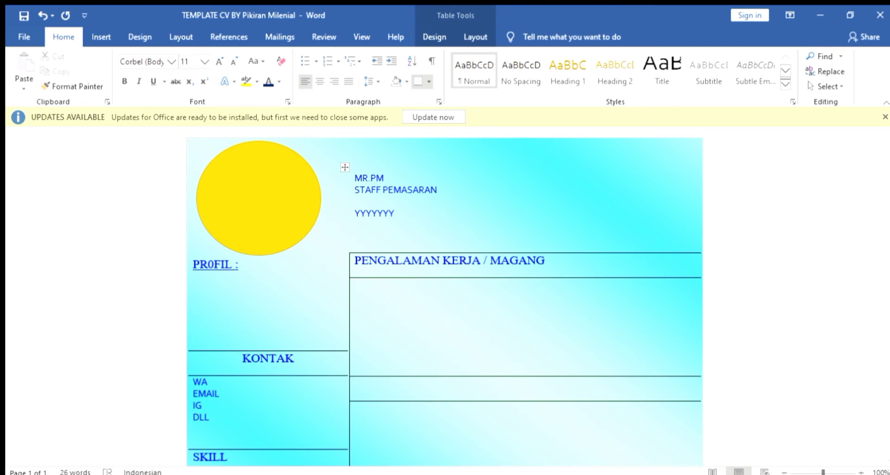
{"action": "type", "text": "PT.NUSA INDAH ("}
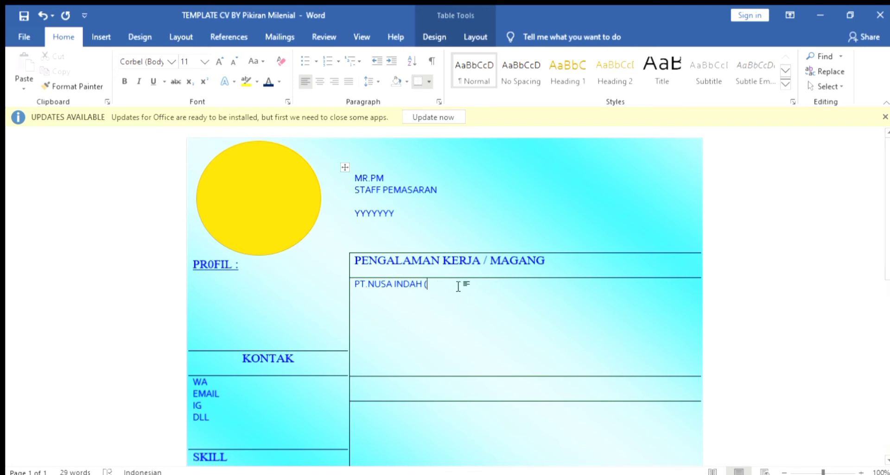
{"action": "type", "text": "PERDA"}
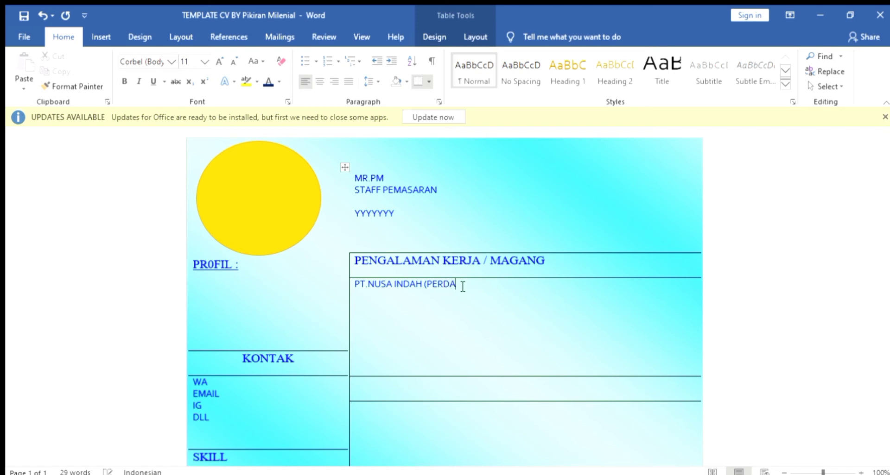
{"action": "type", "text": "GANGAN)"}
{"action": "type", "text": "6 BULAN"}
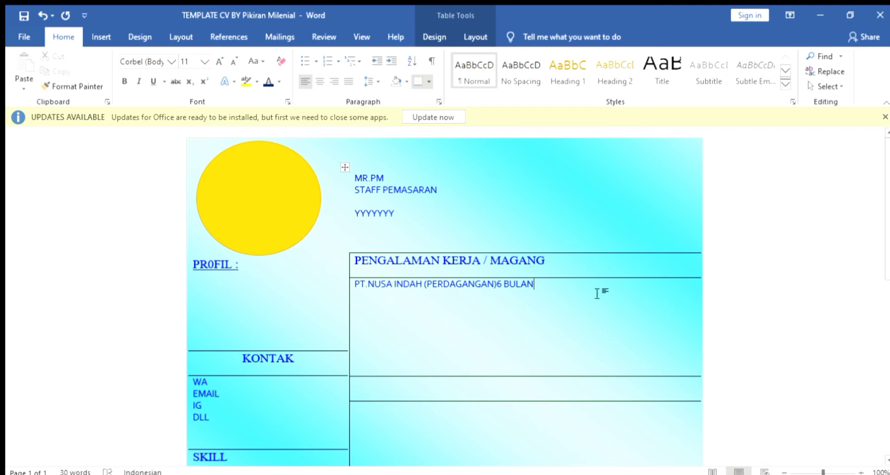
{"action": "key", "text": "Return"}
{"action": "type", "text": "JOB/PE"}
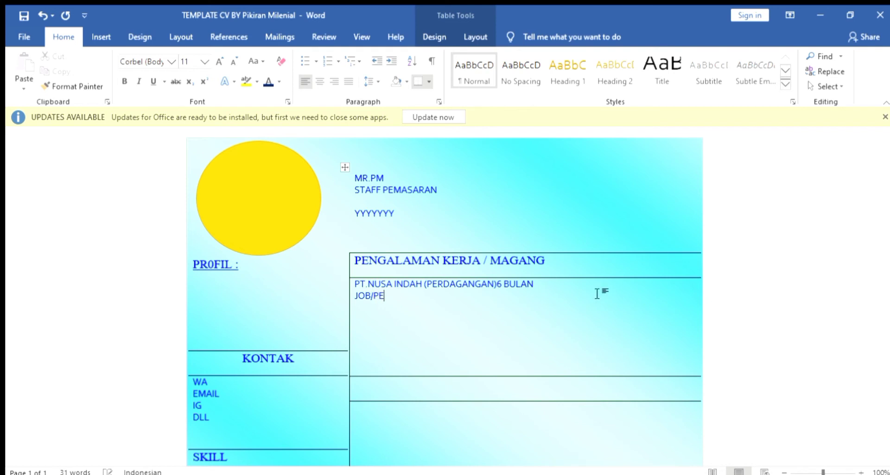
{"action": "type", "text": "NCAPAIAN"}
{"action": "key", "text": "Return"}
{"action": "key", "text": "Return"}
{"action": "key", "text": "Return"}
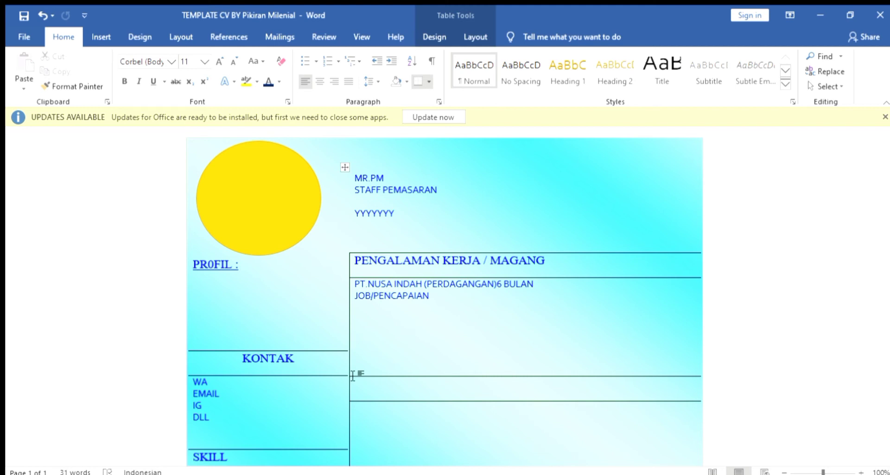
Fill the next two narrow heading rows of the wide column with ORGANISASI DAN PRESTASI and PENDIDIKAN.
{"action": "scroll", "coordinate": [352, 376], "scroll_direction": "down", "scroll_amount": 3}
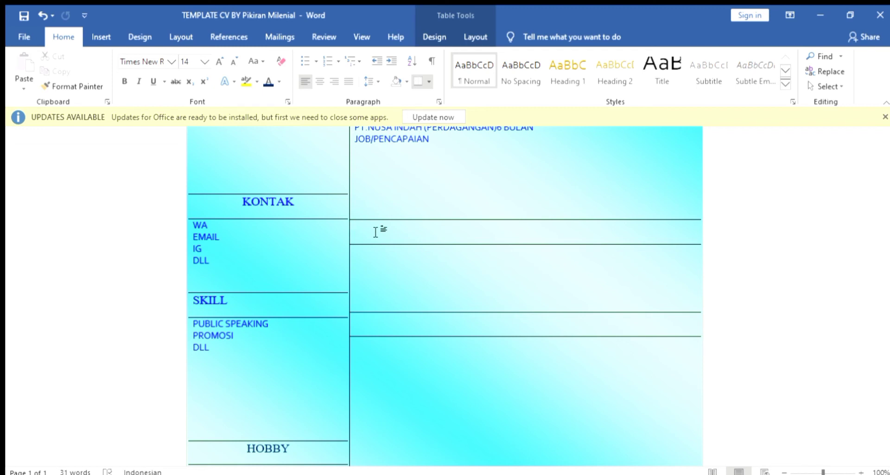
{"action": "type", "text": "ORGANISASI"}
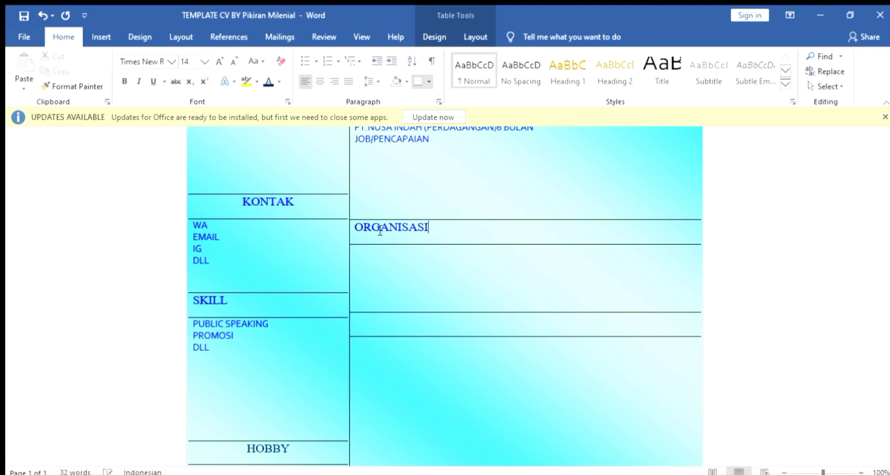
{"action": "type", "text": " DAN PREST"}
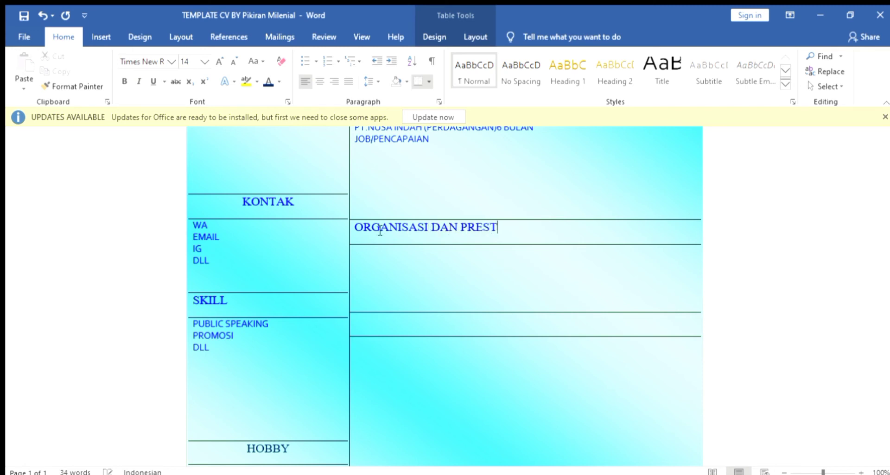
{"action": "type", "text": "ASI"}
{"action": "left_click", "coordinate": [374, 320]}
{"action": "type", "text": "PENDIDIK"}
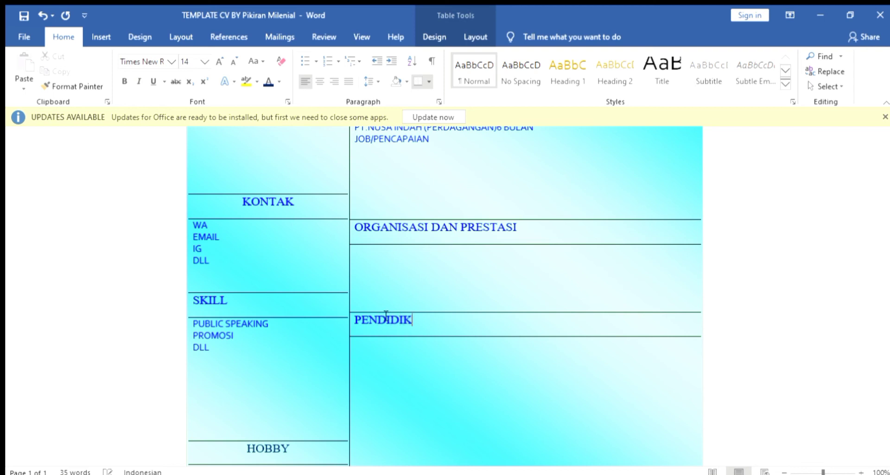
{"action": "type", "text": "AN"}
Enter S1 MANAJEMEN UNIVERSITAS YOGYAKARTA (2018-2021) in the cell beneath the PENDIDIKAN heading and start a new line.
{"action": "left_click", "coordinate": [371, 351]}
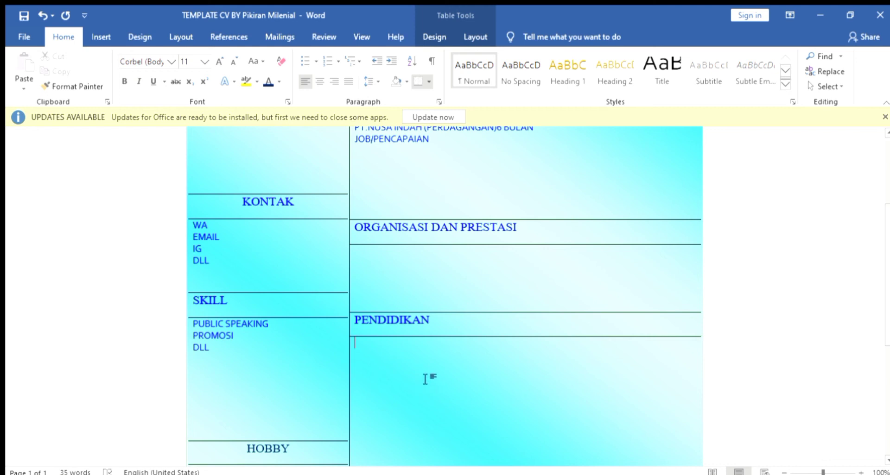
{"action": "type", "text": "S"}
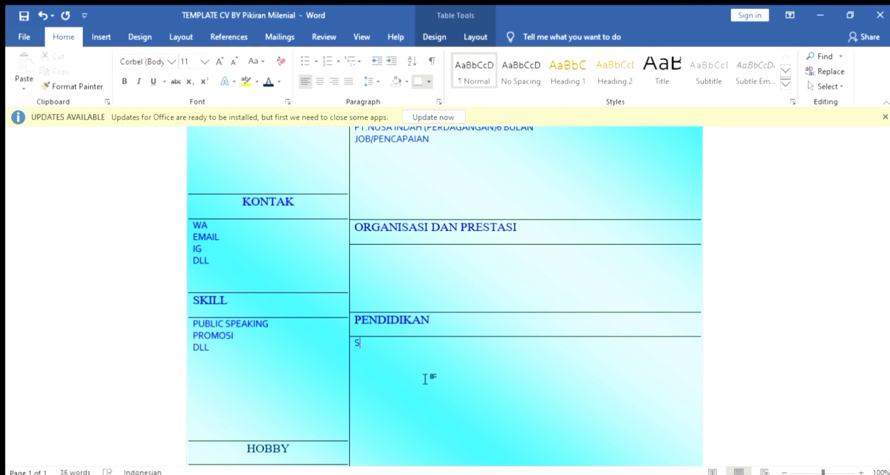
{"action": "type", "text": "1 MANAJEMEN "}
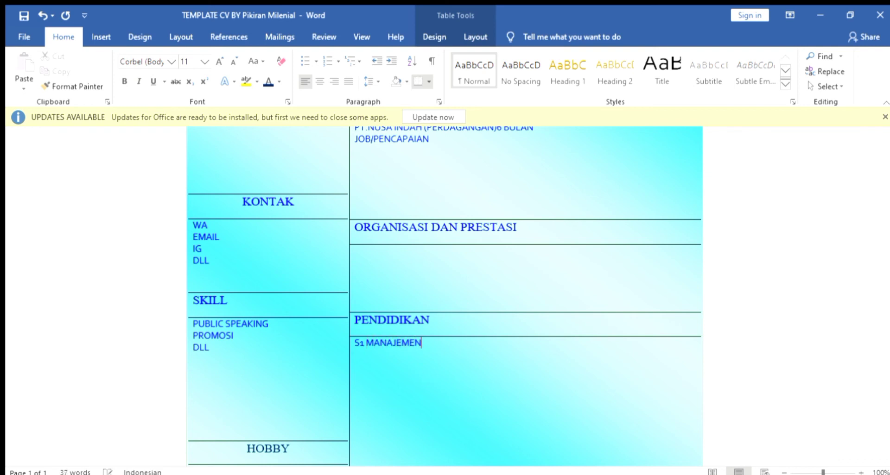
{"action": "type", "text": "UNIVERSITAS YOG"}
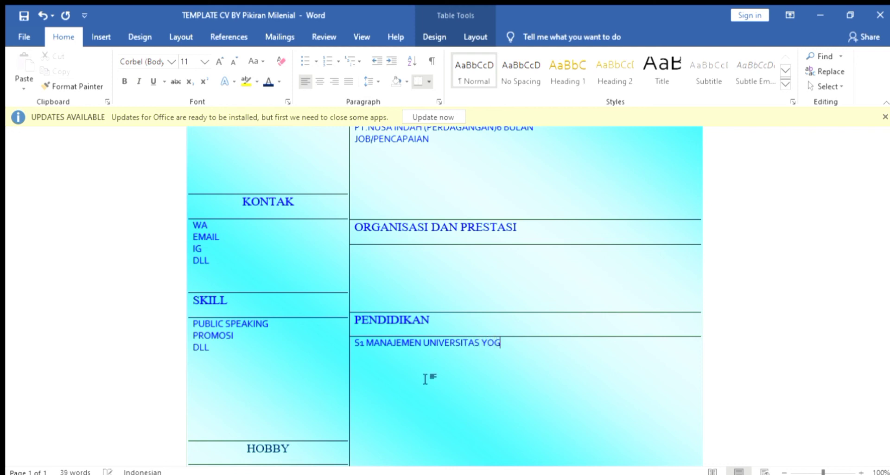
{"action": "type", "text": "YAKARTA (2018-2"}
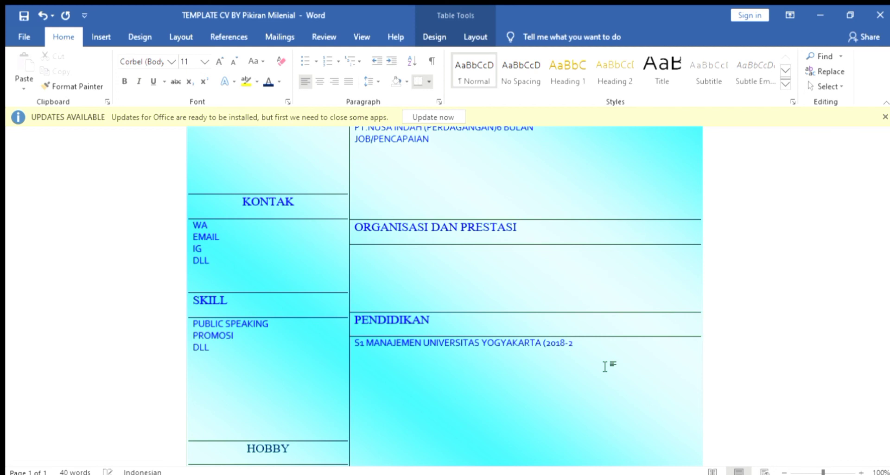
{"action": "type", "text": "021)"}
{"action": "key", "text": "Return"}
Enter the indented heading WORKSHOP / PELATIHAN in the last narrow row of the wide column.
{"action": "scroll", "coordinate": [496, 430], "scroll_direction": "down", "scroll_amount": 2}
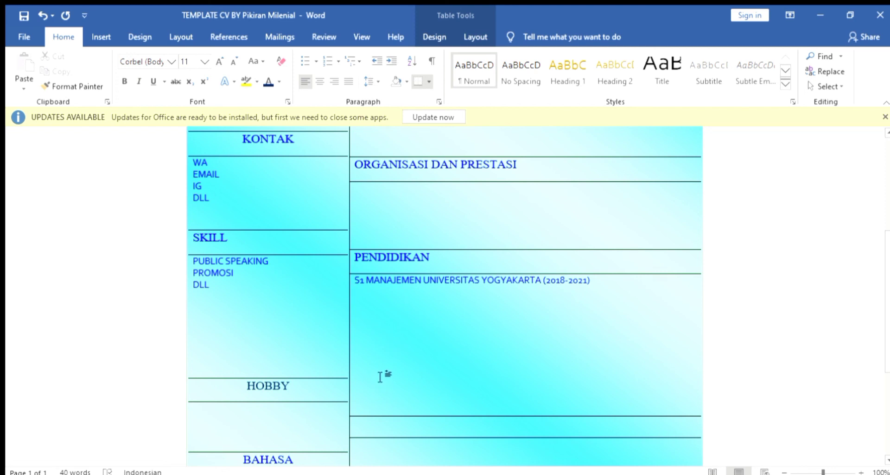
{"action": "scroll", "coordinate": [388, 359], "scroll_direction": "down", "scroll_amount": 1}
{"action": "scroll", "coordinate": [389, 358], "scroll_direction": "down", "scroll_amount": 2}
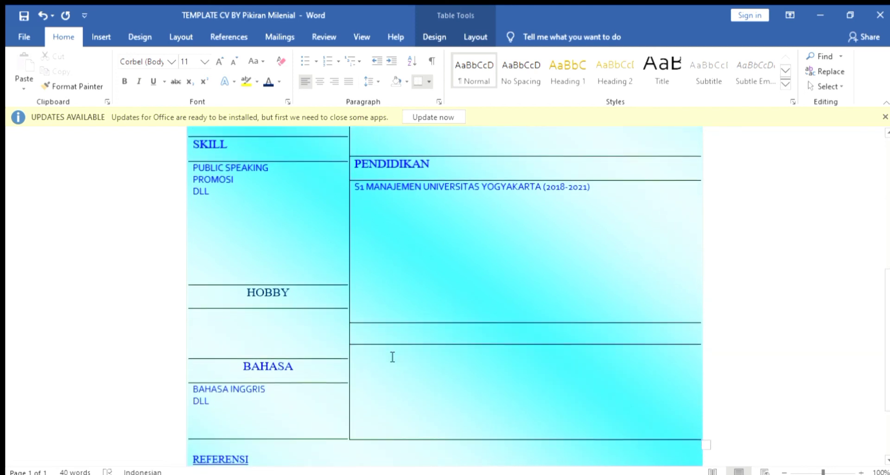
{"action": "scroll", "coordinate": [392, 353], "scroll_direction": "down", "scroll_amount": 1}
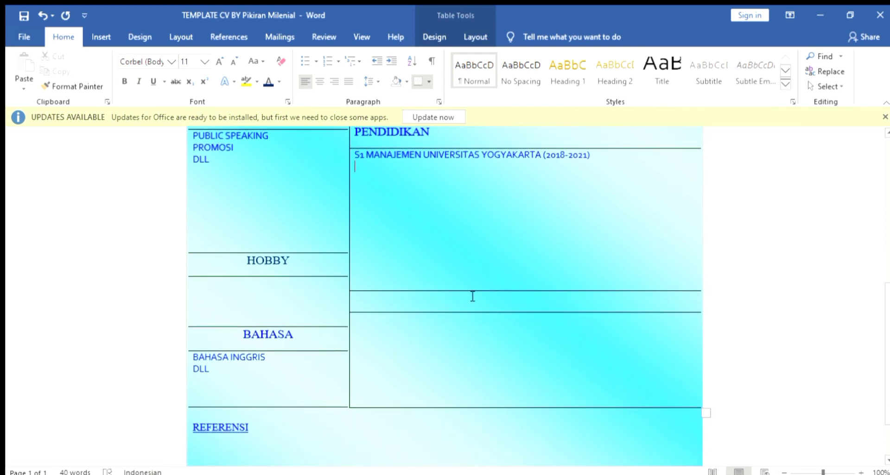
{"action": "scroll", "coordinate": [405, 239], "scroll_direction": "down", "scroll_amount": 2}
{"action": "left_click", "coordinate": [405, 238]}
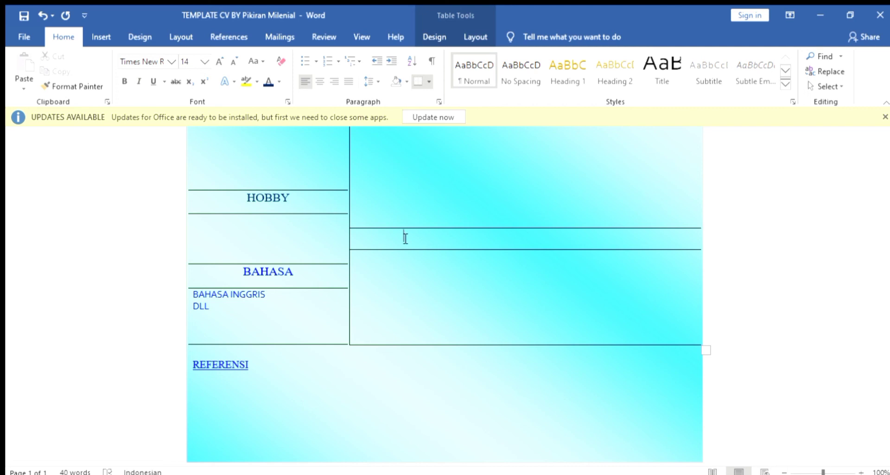
{"action": "type", "text": "WORKSHOP / PE"}
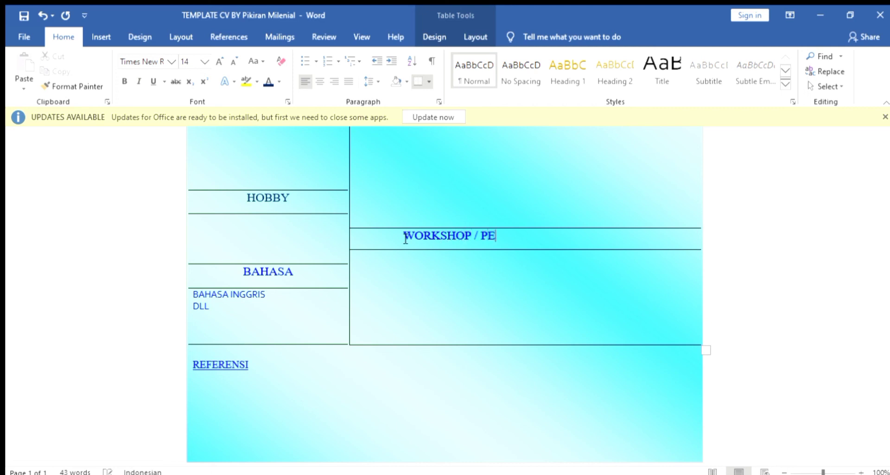
{"action": "type", "text": "LATIHAN"}
Place the cursor in the cell beneath WORKSHOP / PELATIHAN and review the whole CV from its header to REFERENSI.
{"action": "left_click", "coordinate": [385, 265]}
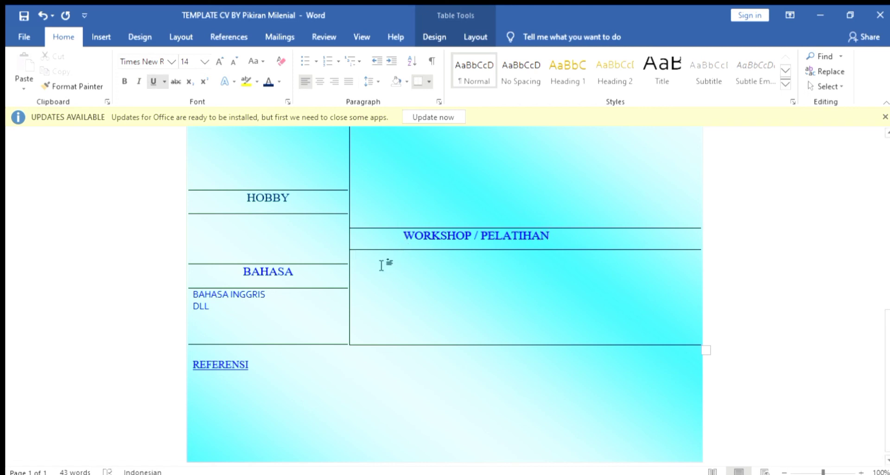
{"action": "scroll", "coordinate": [385, 262], "scroll_direction": "up", "scroll_amount": 5}
{"action": "scroll", "coordinate": [383, 261], "scroll_direction": "up", "scroll_amount": 6}
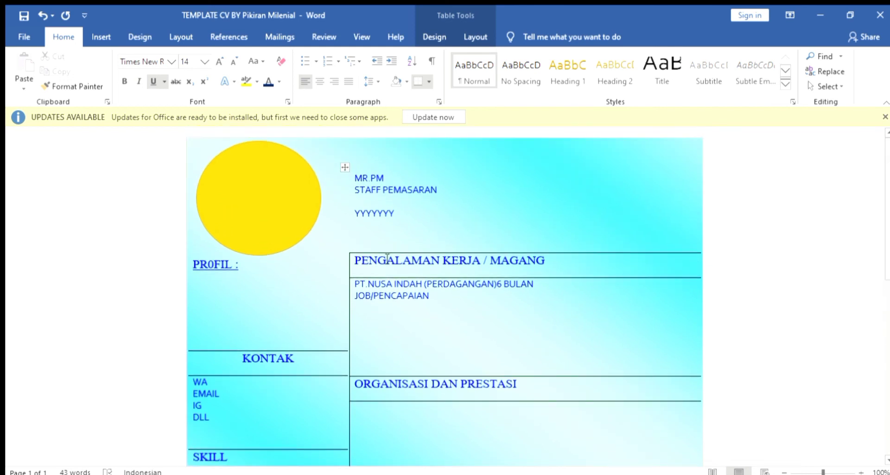
{"action": "scroll", "coordinate": [397, 285], "scroll_direction": "down", "scroll_amount": 10}
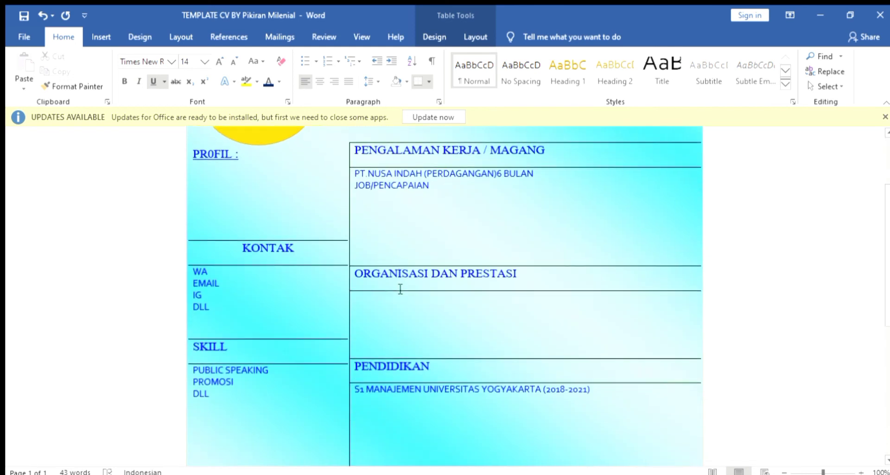
{"action": "scroll", "coordinate": [395, 284], "scroll_direction": "down", "scroll_amount": 2}
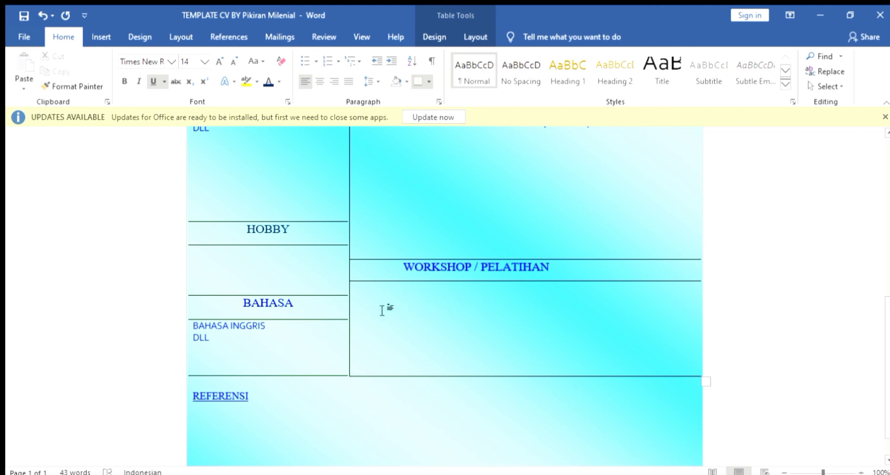
{"action": "scroll", "coordinate": [453, 310], "scroll_direction": "down", "scroll_amount": 2}
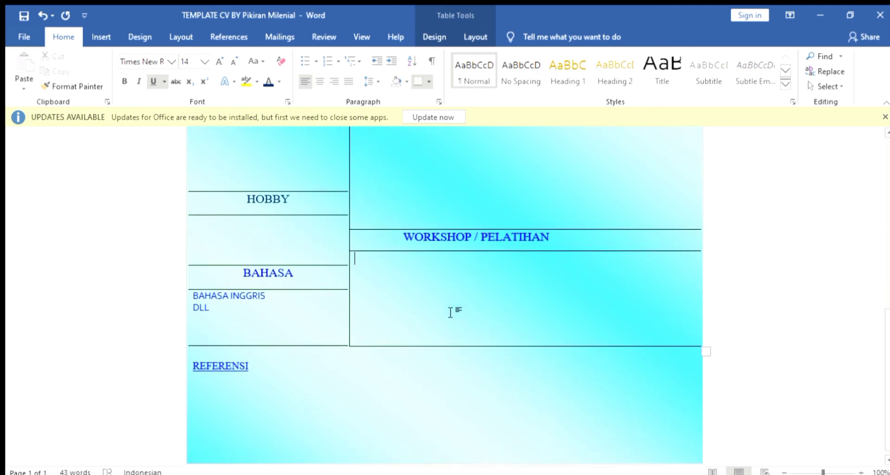